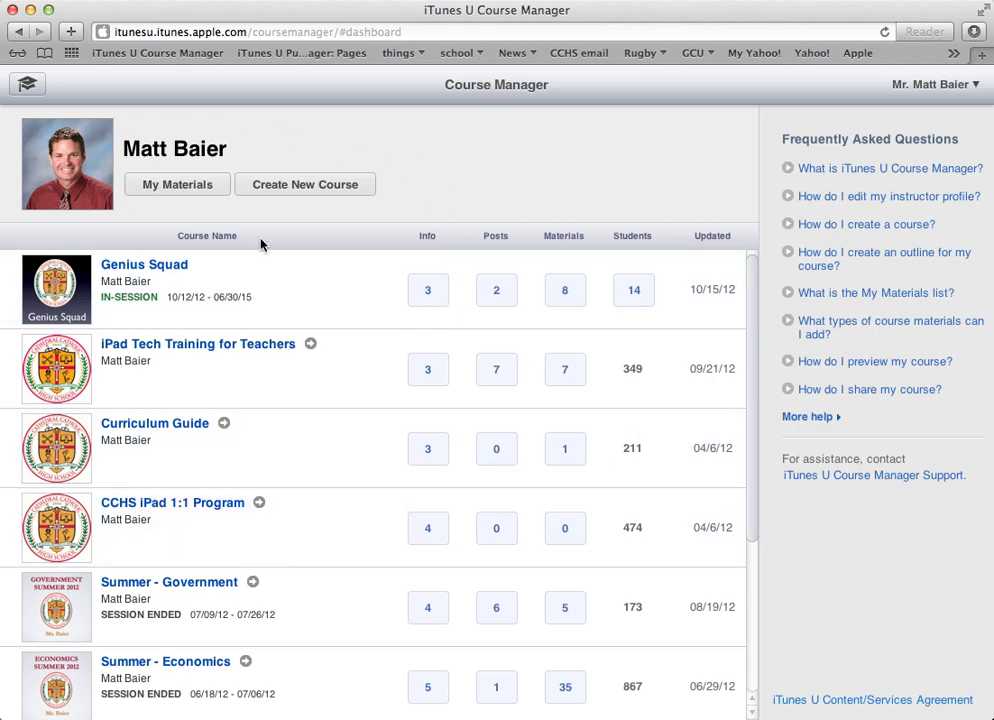
Start creating a new course
{"action": "mouse_move", "coordinate": [324, 350]}
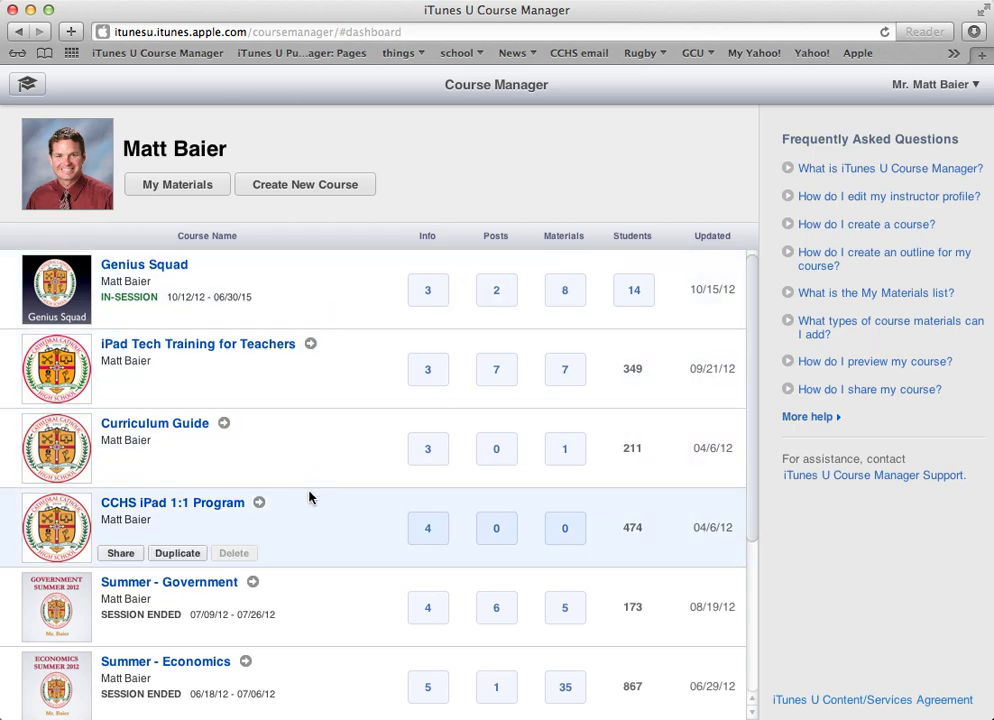
{"action": "mouse_move", "coordinate": [284, 330]}
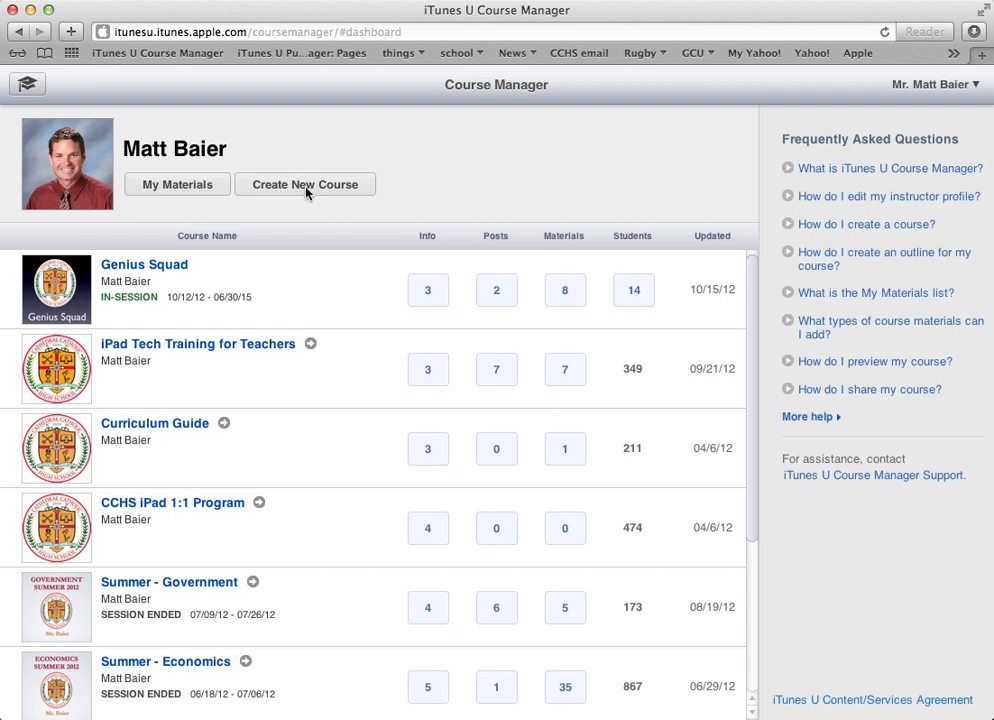
{"action": "left_click", "coordinate": [306, 192]}
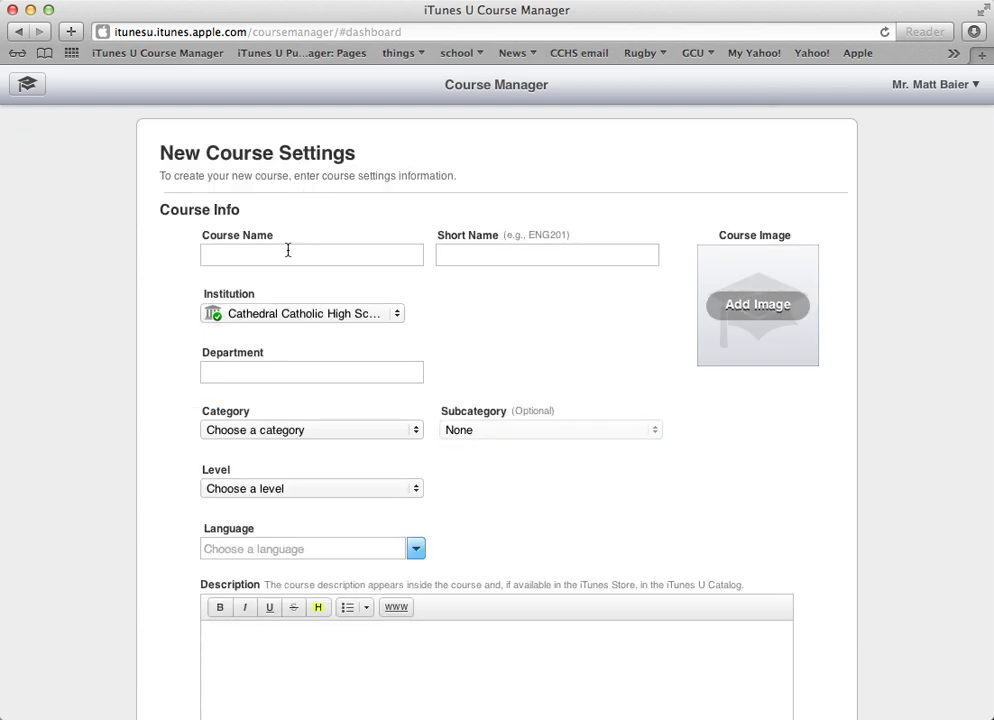
Enter 'AP Government and Politics' as the course name
{"action": "left_click", "coordinate": [287, 250]}
{"action": "type", "text": "AP Gop"}
{"action": "key", "text": "BackSpace"}
{"action": "type", "text": "P Gopv"}
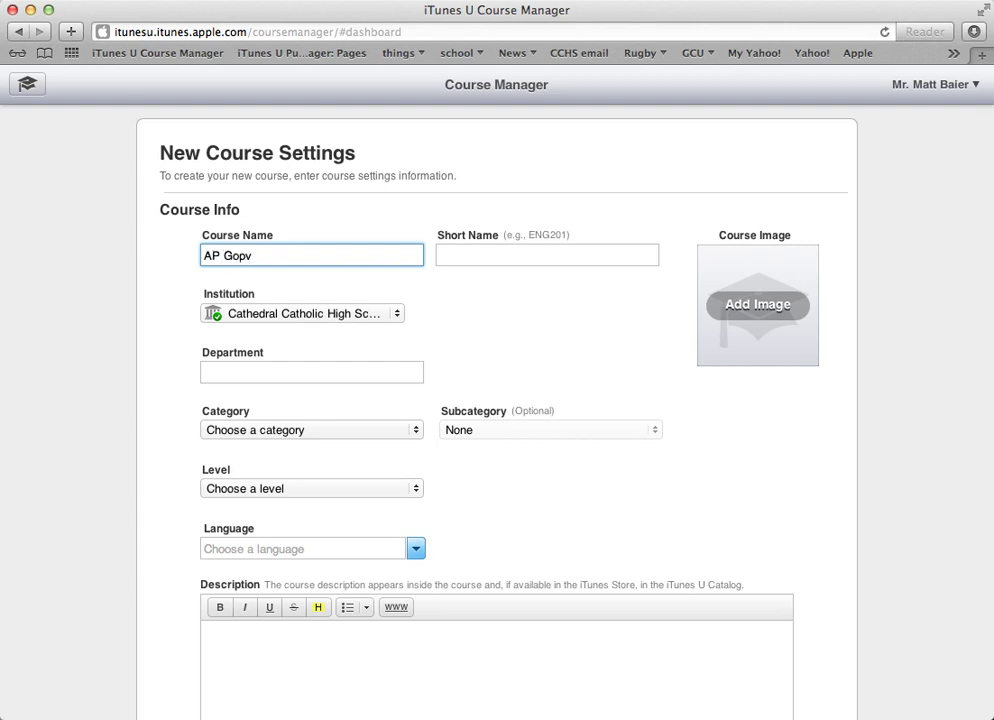
{"action": "key", "text": "BackSpace"}
{"action": "key", "text": "BackSpace"}
{"action": "type", "text": "vernem"}
{"action": "key", "text": "BackSpace"}
{"action": "key", "text": "BackSpace"}
{"action": "type", "text": "ment and Politics"}
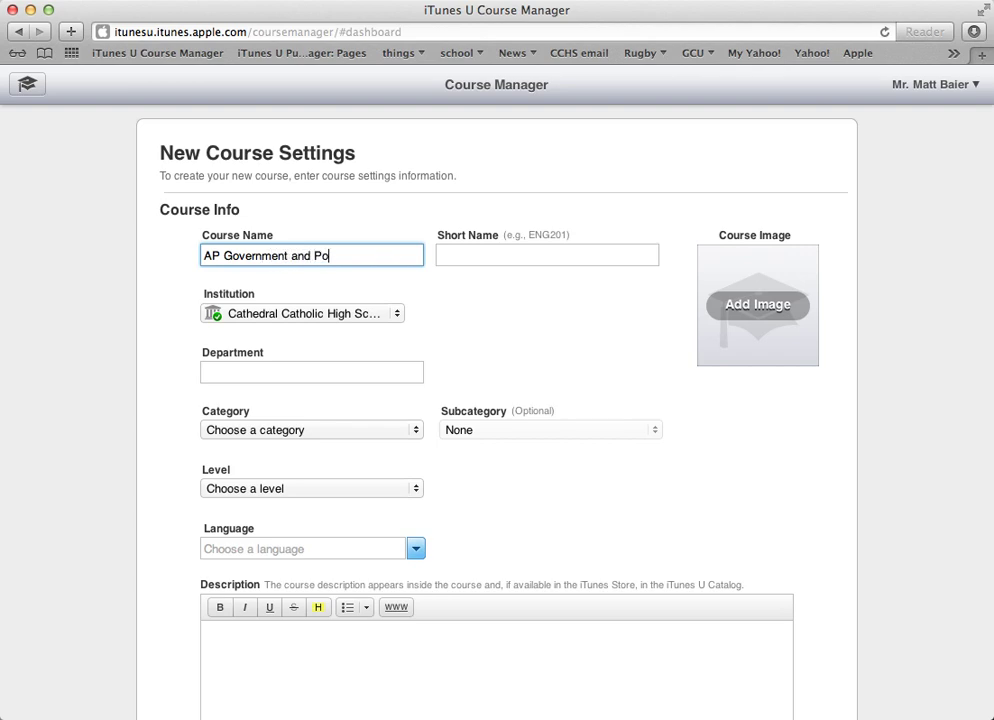
{"action": "left_click", "coordinate": [440, 255]}
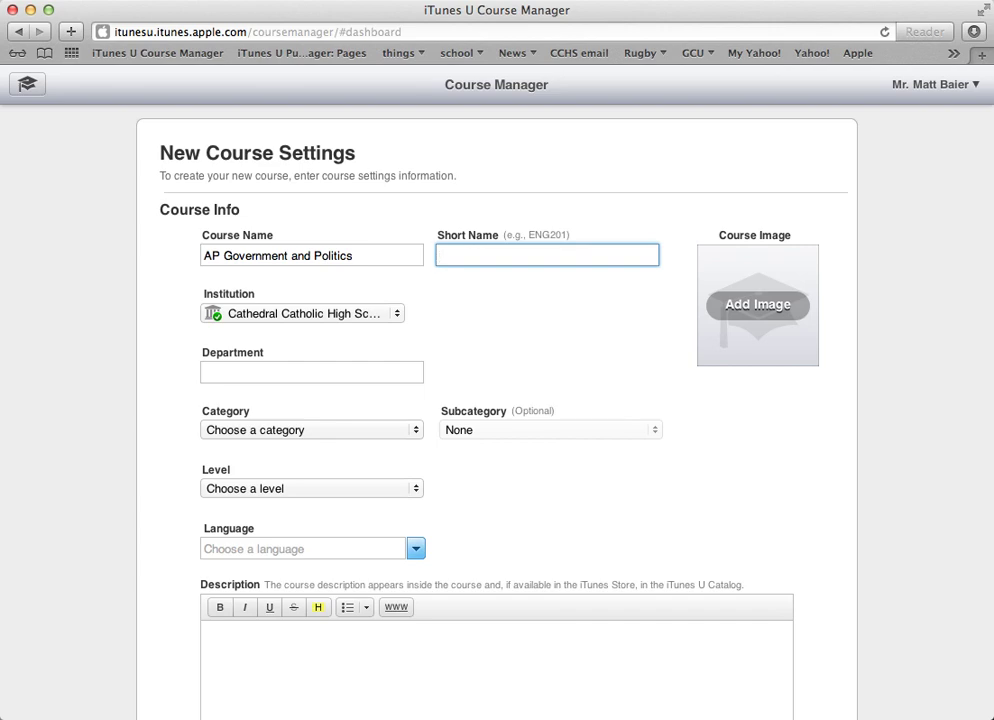
Enter APGOV as the course short name
{"action": "type", "text": "APGOV"}
Enter Social Science as the department
{"action": "left_click", "coordinate": [289, 373]}
{"action": "type", "text": "Sc"}
{"action": "key", "text": "BackSpace"}
{"action": "type", "text": "ocie"}
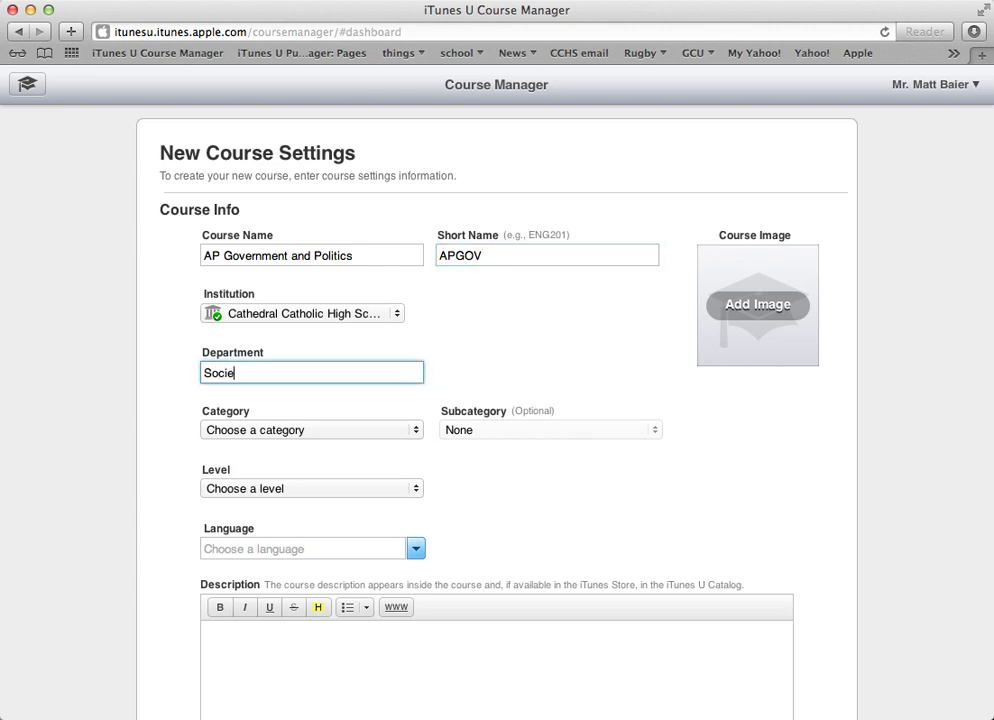
{"action": "key", "text": "BackSpace"}
{"action": "type", "text": "al Science"}
Choose Law & Politics, Political Science, High School / Upper-secondary level, and English language
{"action": "left_click", "coordinate": [318, 432]}
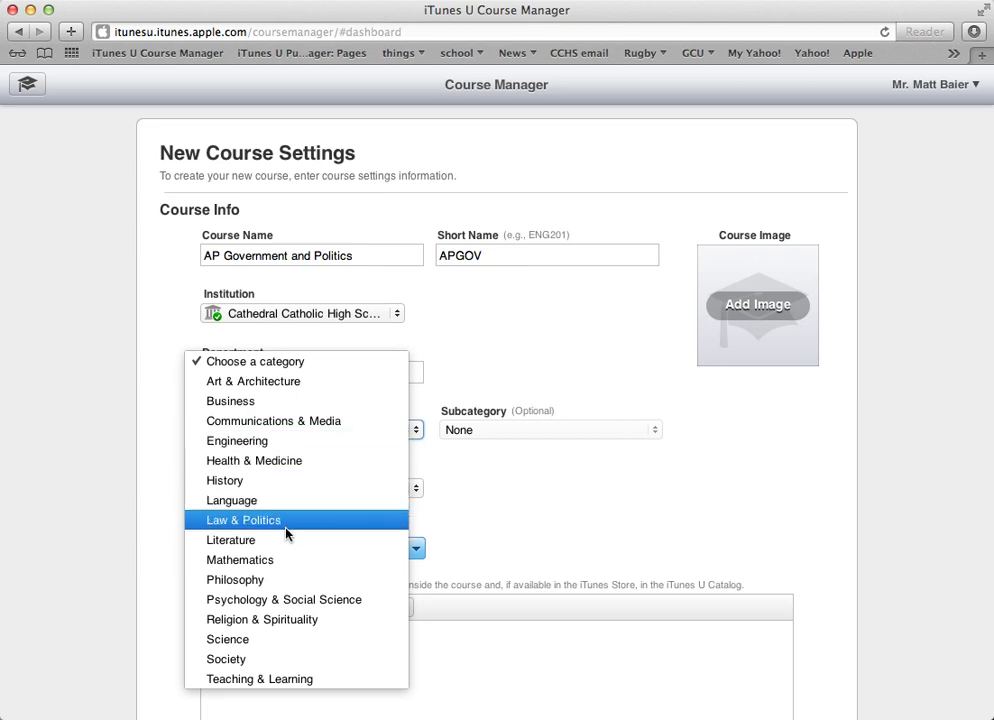
{"action": "left_click", "coordinate": [256, 521]}
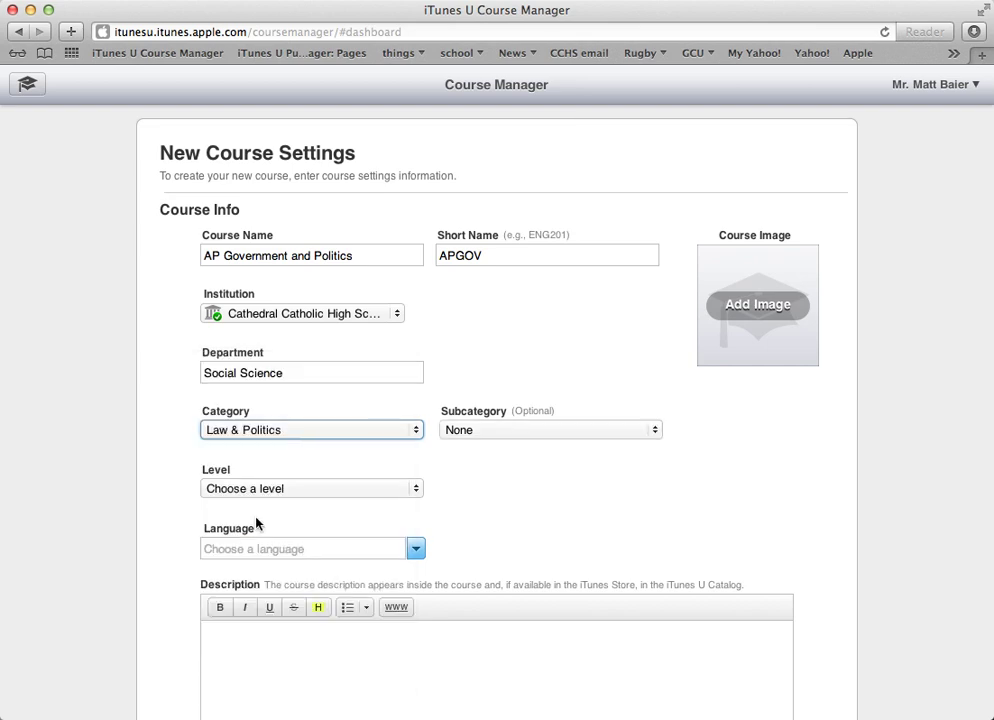
{"action": "left_click", "coordinate": [498, 429]}
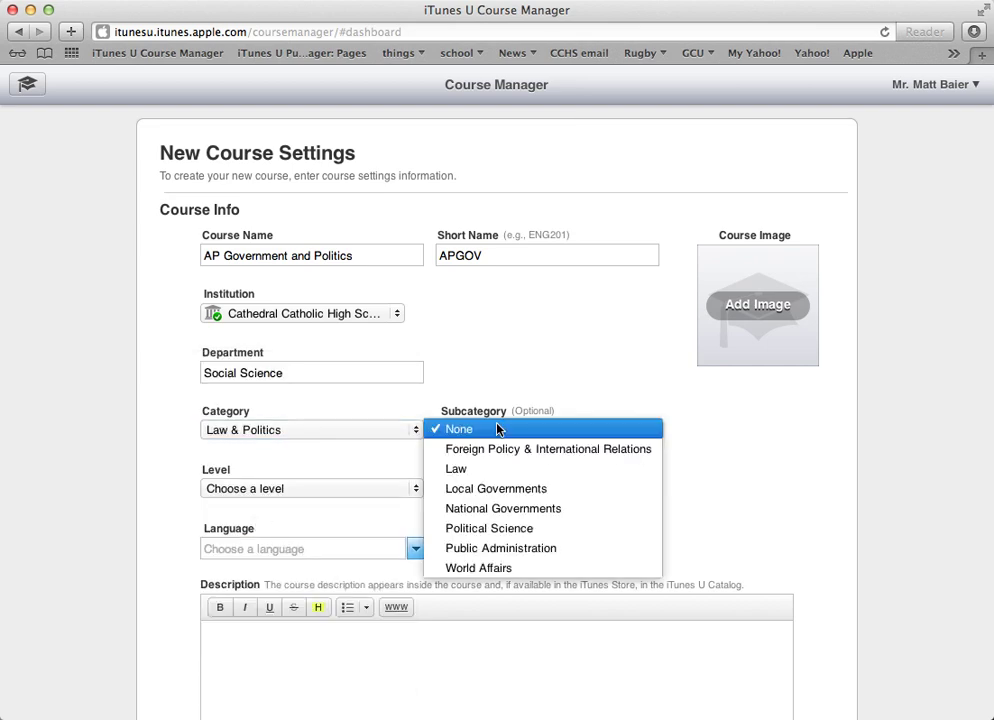
{"action": "left_click", "coordinate": [525, 533]}
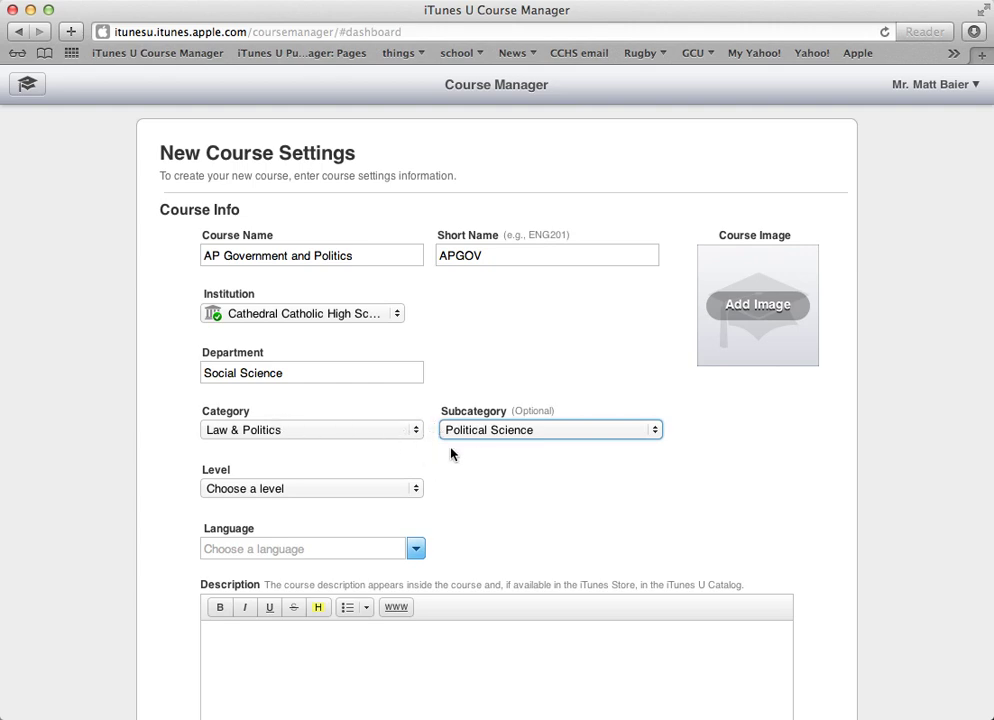
{"action": "left_click", "coordinate": [352, 490]}
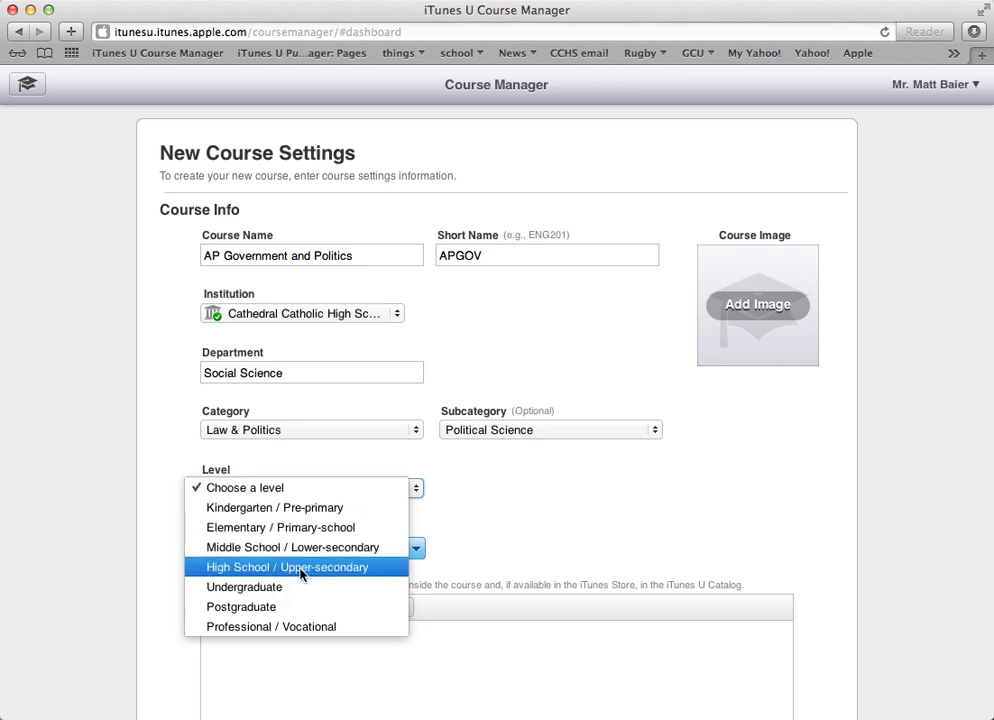
{"action": "left_click", "coordinate": [337, 569]}
{"action": "left_click", "coordinate": [415, 550]}
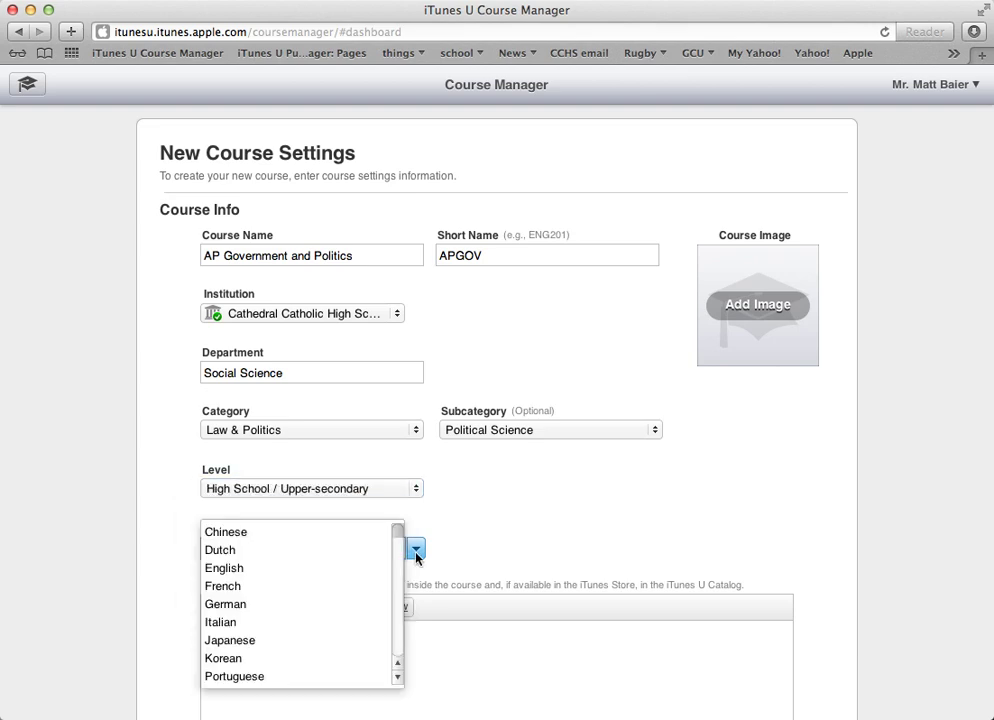
{"action": "left_click", "coordinate": [228, 575]}
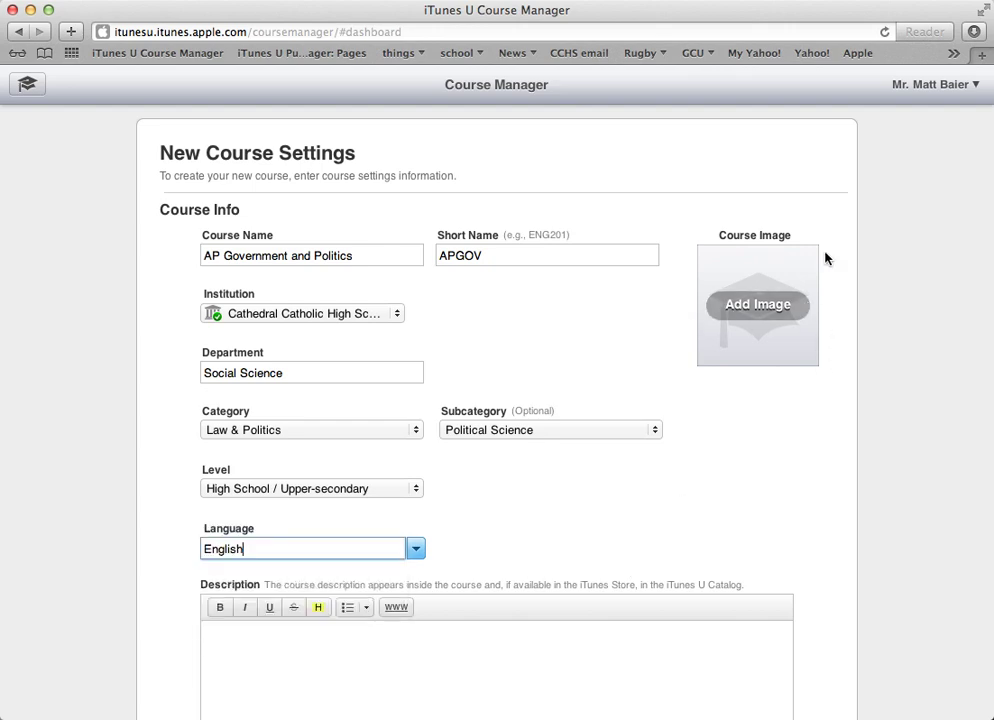
Drop in the Cathedral Catholic High School flag picture as the course image
{"action": "left_click", "coordinate": [753, 306]}
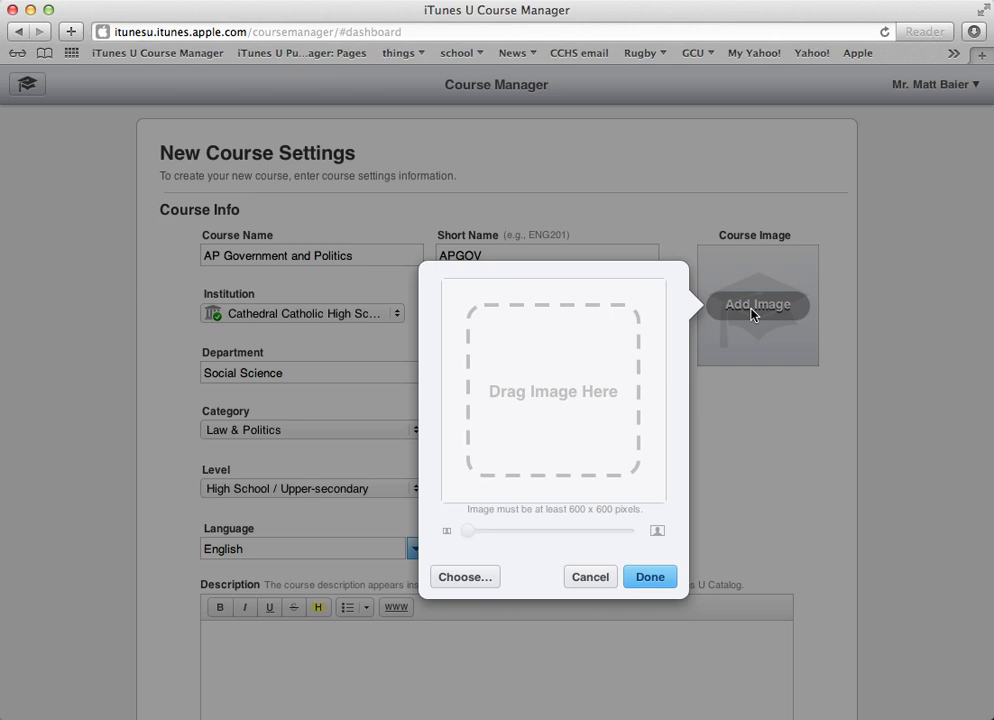
{"action": "left_click", "coordinate": [465, 578]}
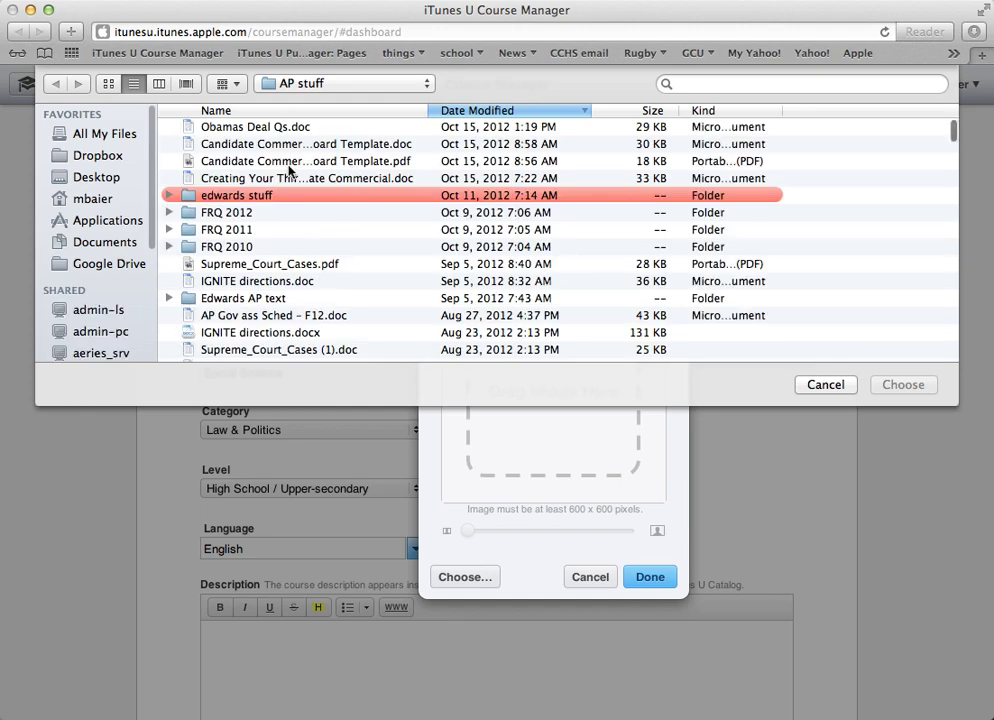
{"action": "left_click", "coordinate": [826, 385]}
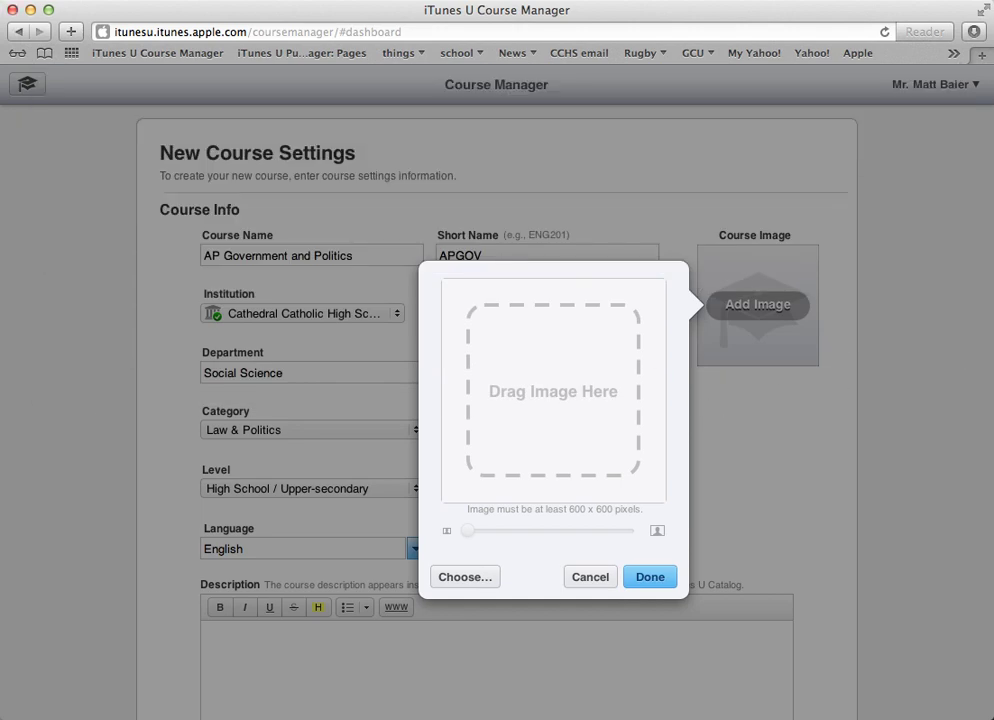
{"action": "left_click_drag", "start_coordinate": [420, 420], "coordinate": [545, 401]}
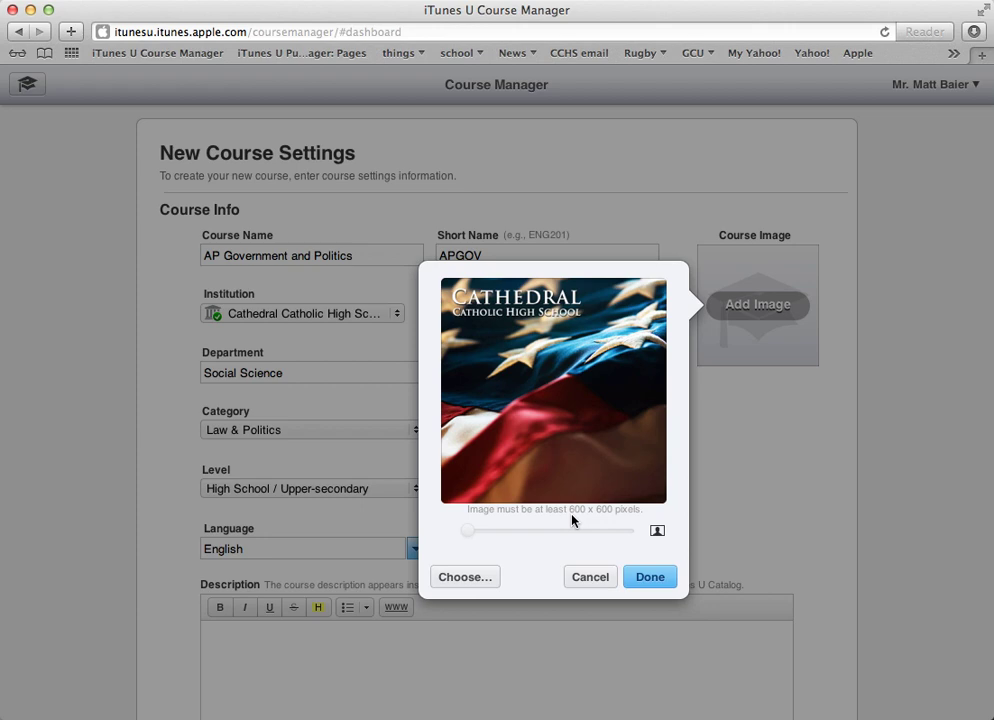
{"action": "left_click", "coordinate": [645, 582]}
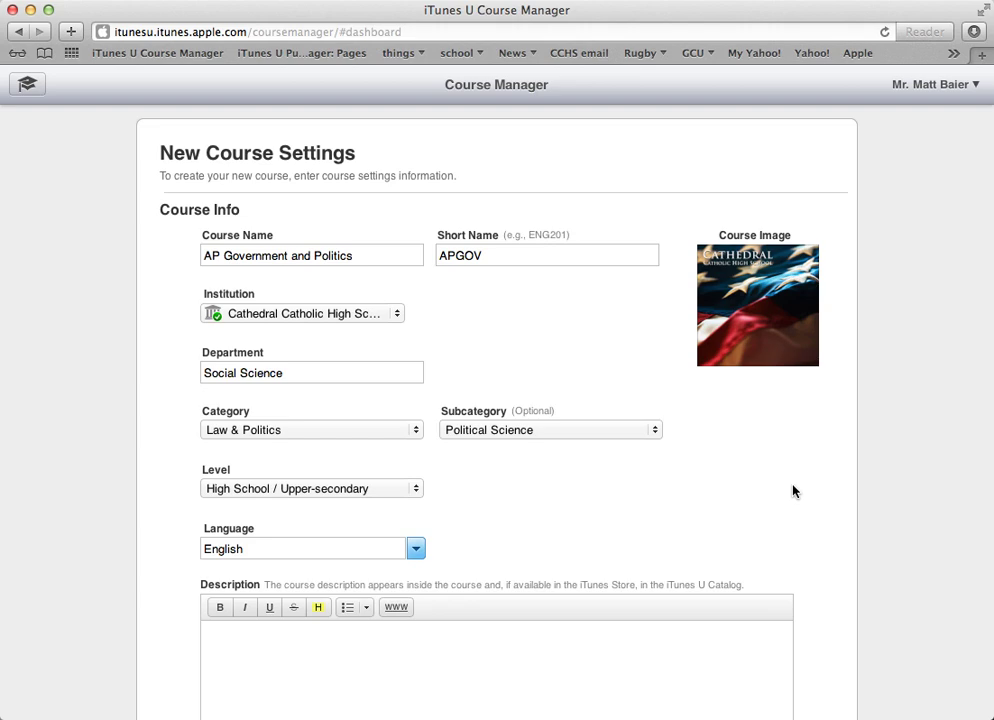
{"action": "key", "text": "Tab"}
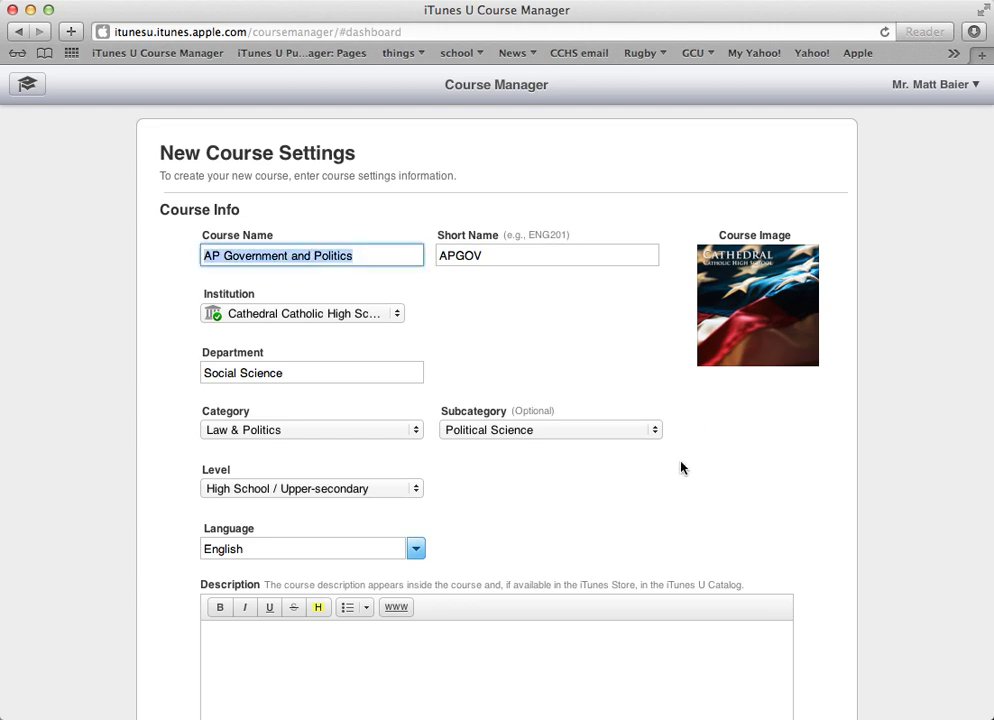
{"action": "scroll", "coordinate": [681, 468], "scroll_direction": "down", "scroll_amount": 5}
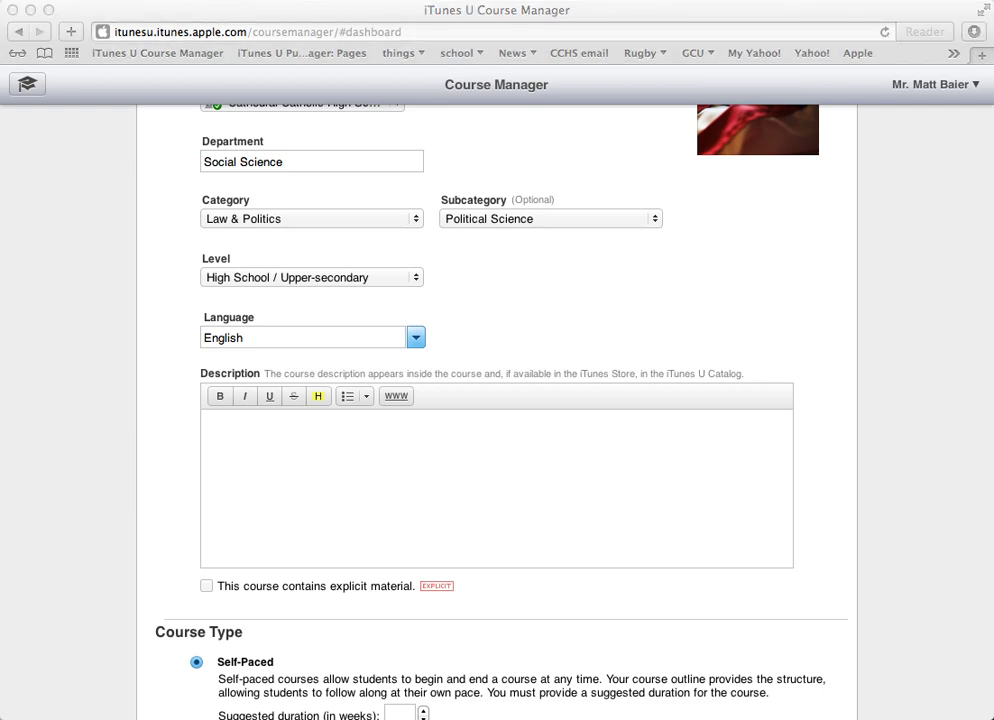
Paste the one-semester AP Government and Politics paragraph into the Description box
{"action": "left_click", "coordinate": [399, 479]}
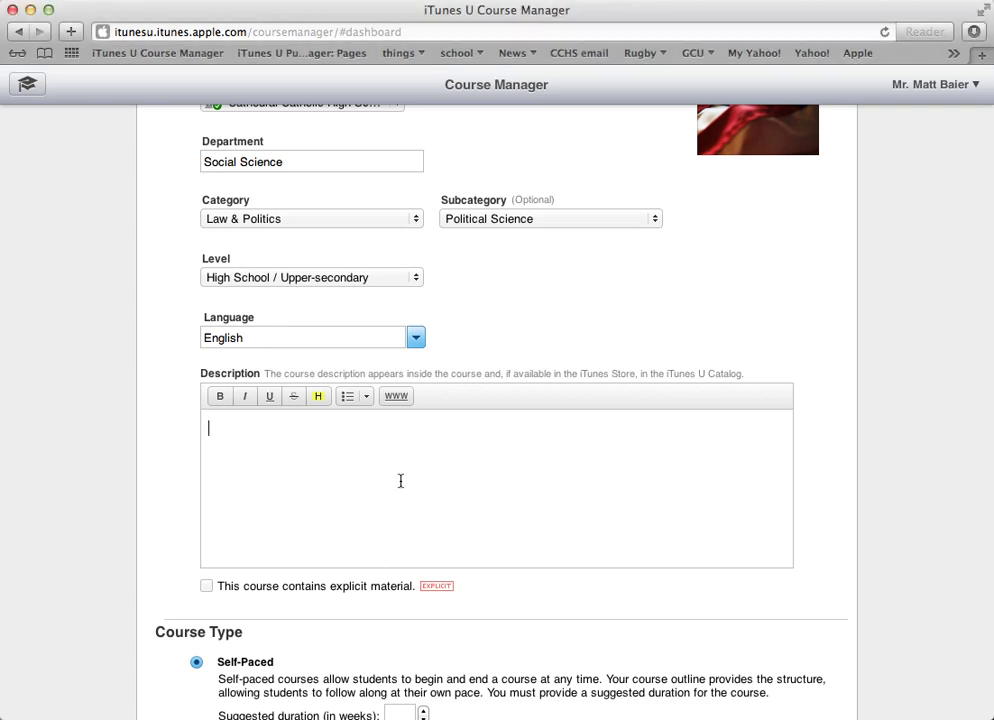
{"action": "key", "text": "super+v"}
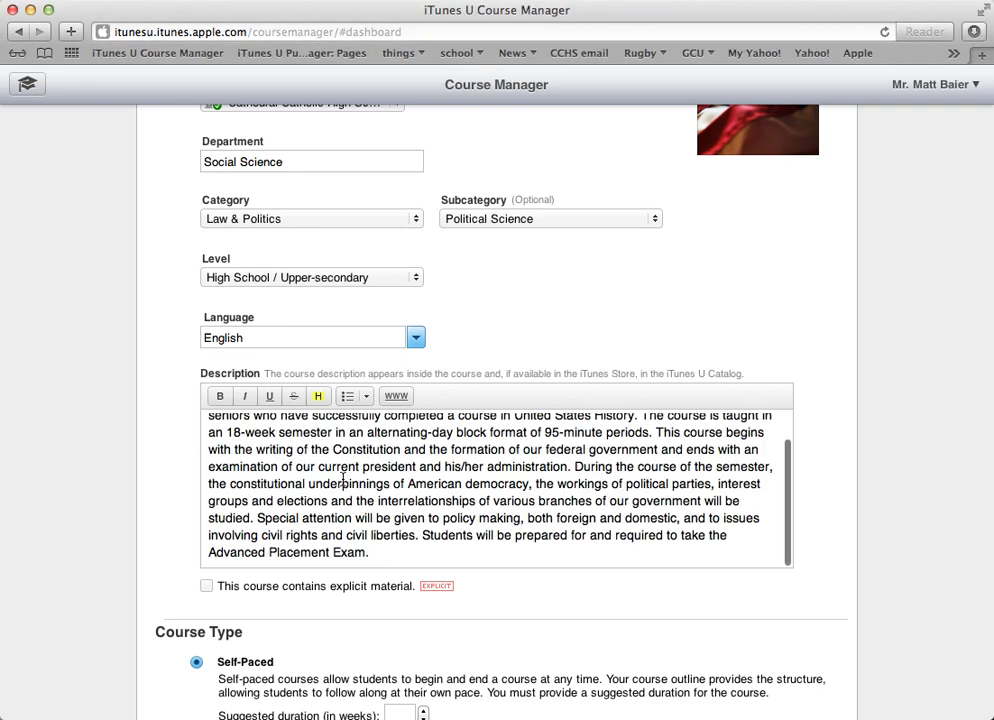
{"action": "scroll", "coordinate": [366, 472], "scroll_direction": "up", "scroll_amount": 2}
{"action": "scroll", "coordinate": [366, 472], "scroll_direction": "up", "scroll_amount": 5}
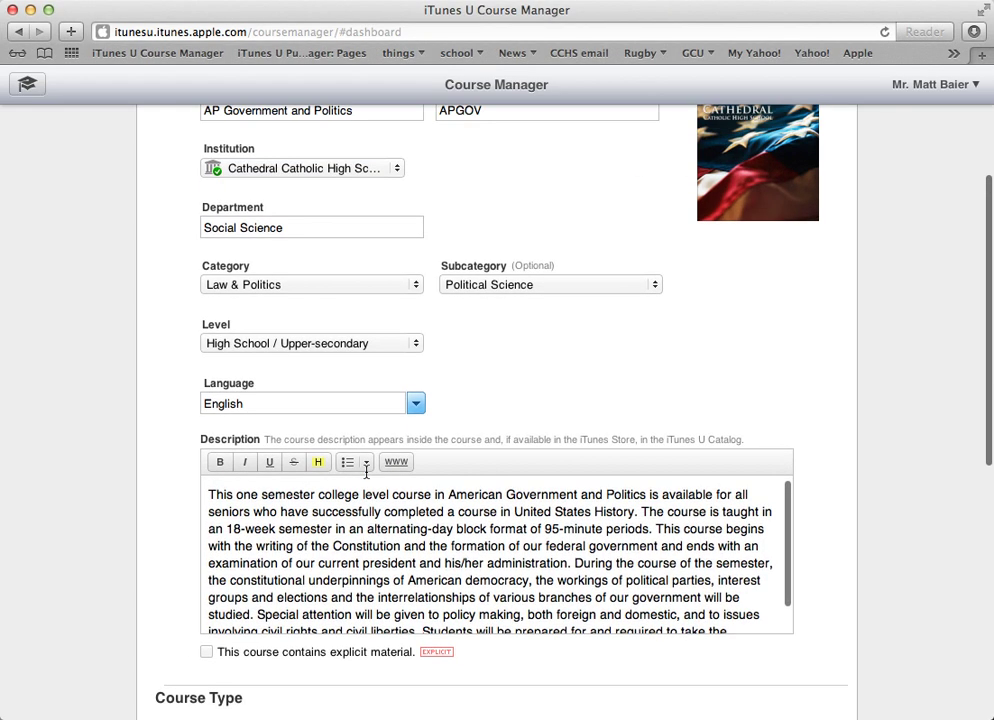
{"action": "scroll", "coordinate": [123, 492], "scroll_direction": "down", "scroll_amount": 5}
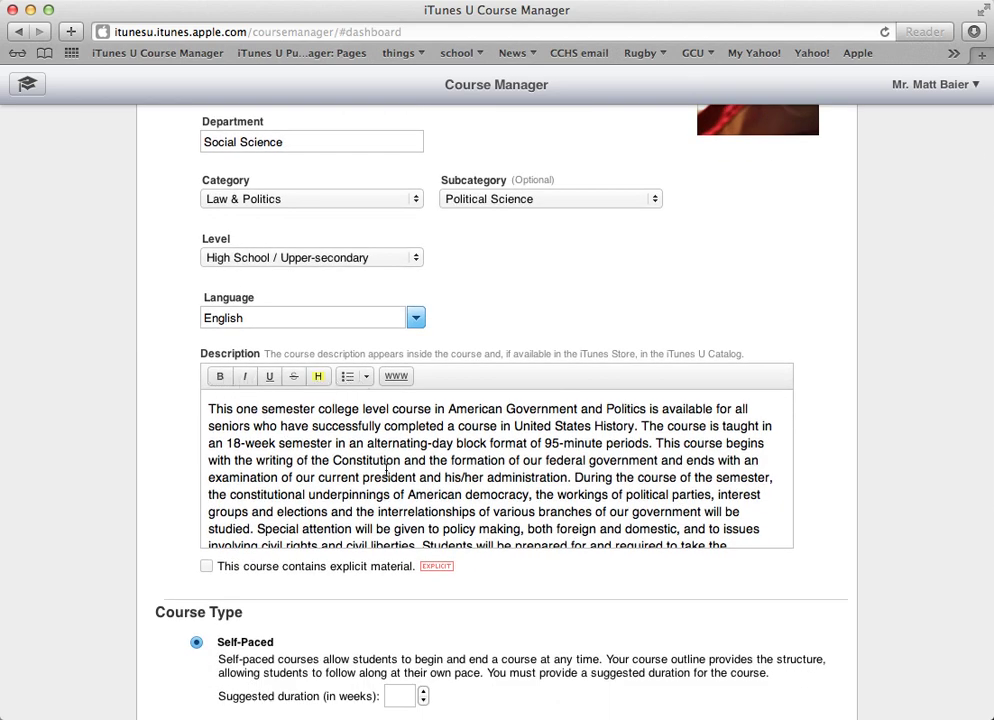
{"action": "scroll", "coordinate": [166, 530], "scroll_direction": "down", "scroll_amount": 5}
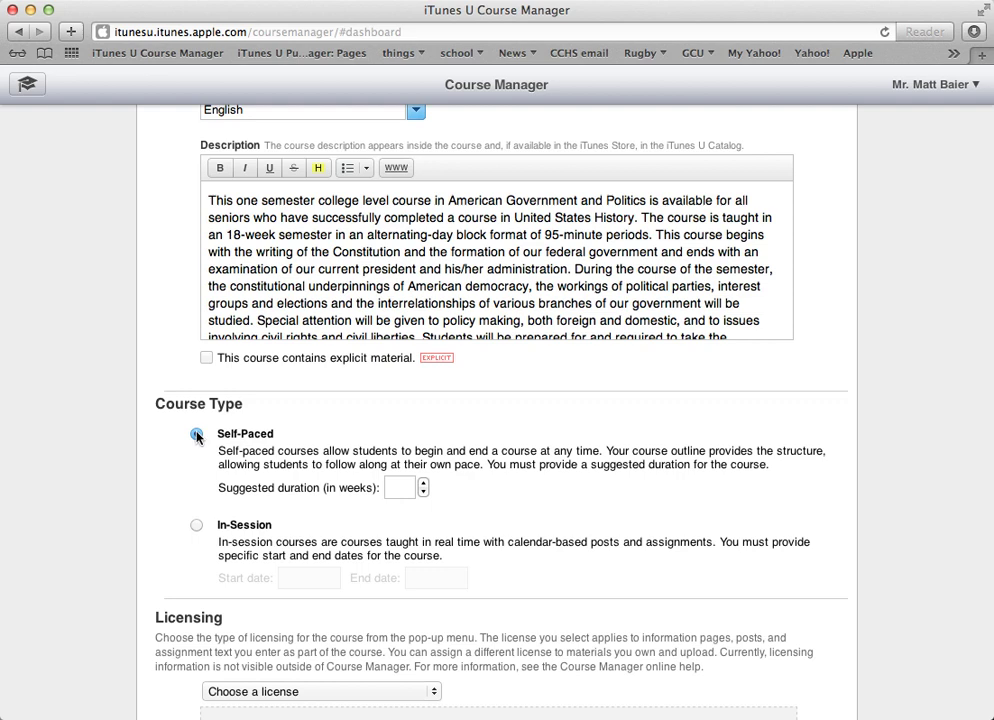
Switch the Course Type to In-Session
{"action": "left_click", "coordinate": [196, 526]}
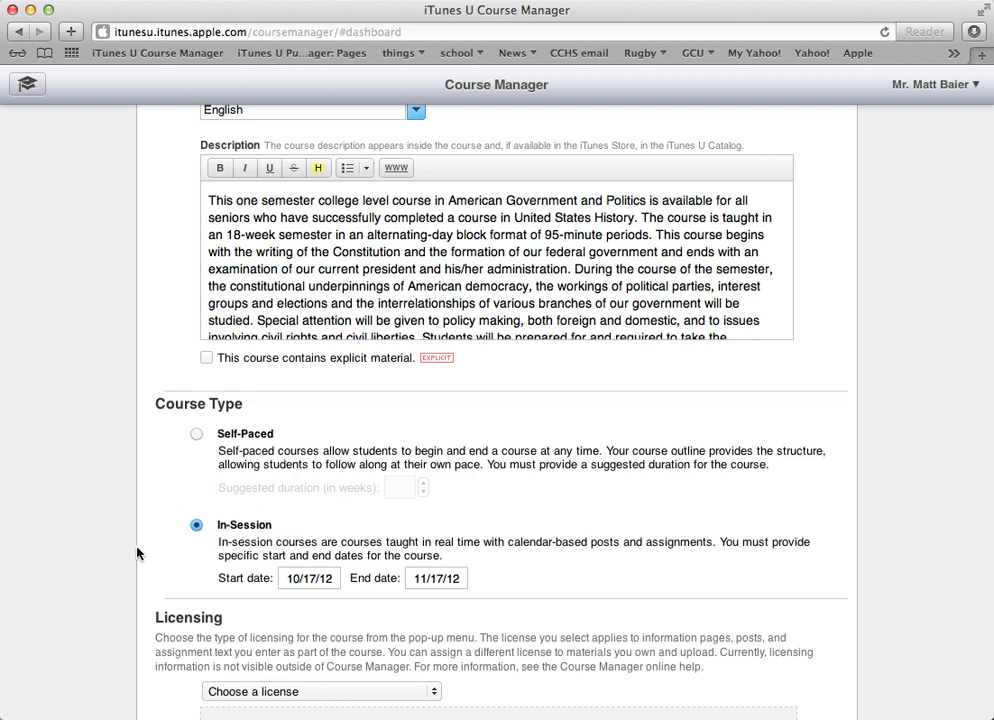
Set the end date to June 30, 2013 (06/30/13), keeping the 10/17/12 start
{"action": "left_click", "coordinate": [314, 577]}
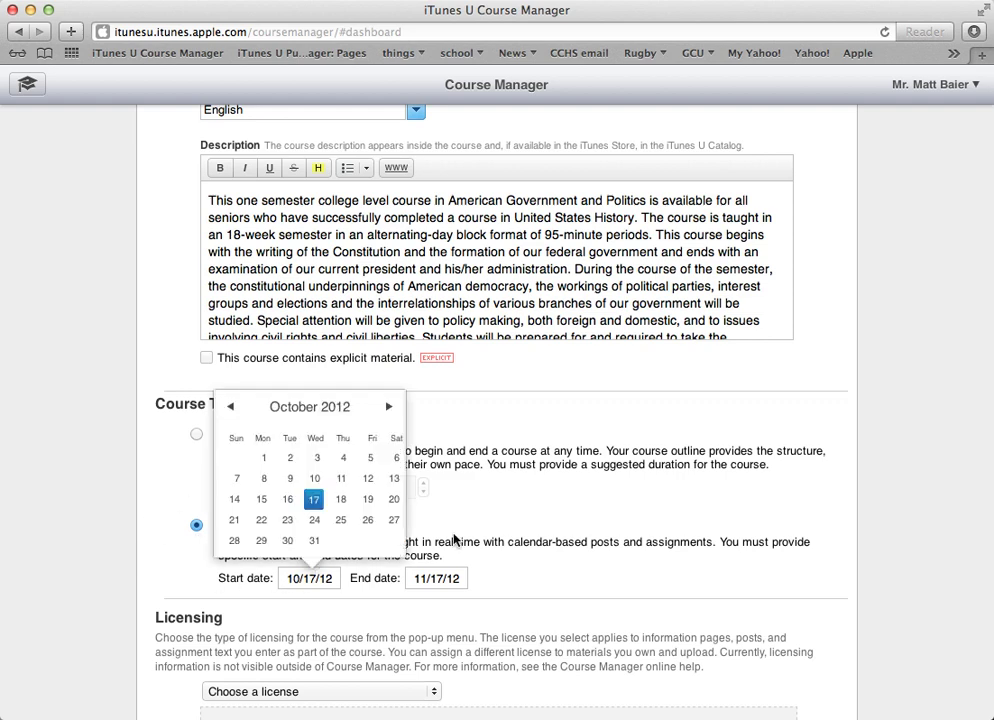
{"action": "left_click", "coordinate": [433, 584]}
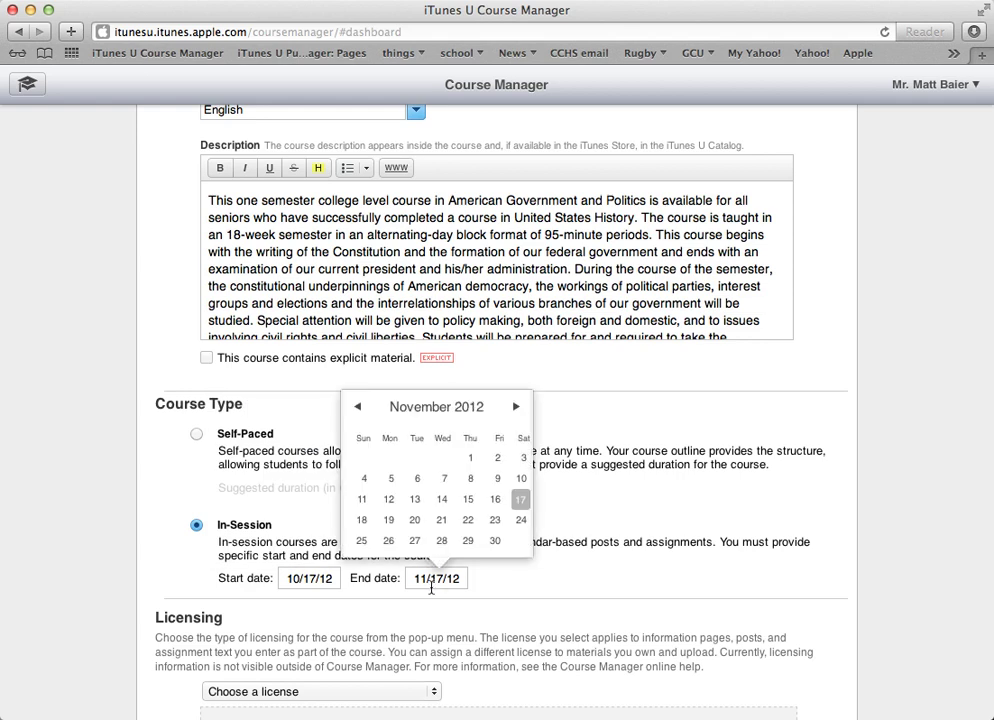
{"action": "left_click", "coordinate": [516, 408]}
{"action": "left_click", "coordinate": [517, 409]}
{"action": "left_click", "coordinate": [517, 409]}
{"action": "left_click", "coordinate": [517, 409]}
{"action": "left_click", "coordinate": [517, 409]}
{"action": "left_click", "coordinate": [517, 409]}
{"action": "left_click", "coordinate": [517, 409]}
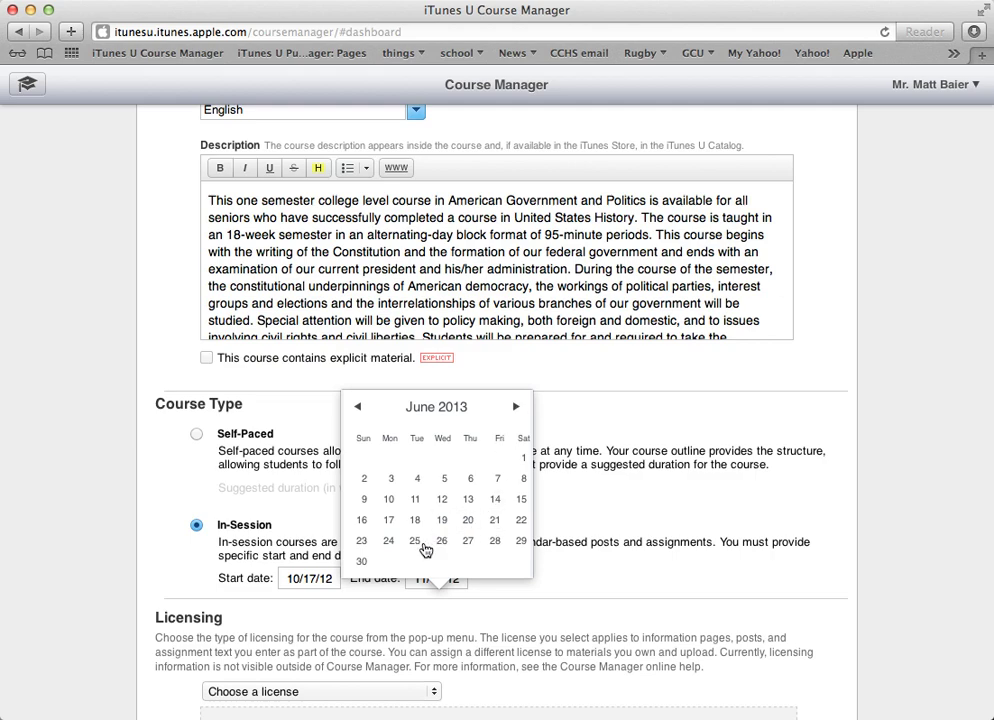
{"action": "left_click", "coordinate": [361, 561]}
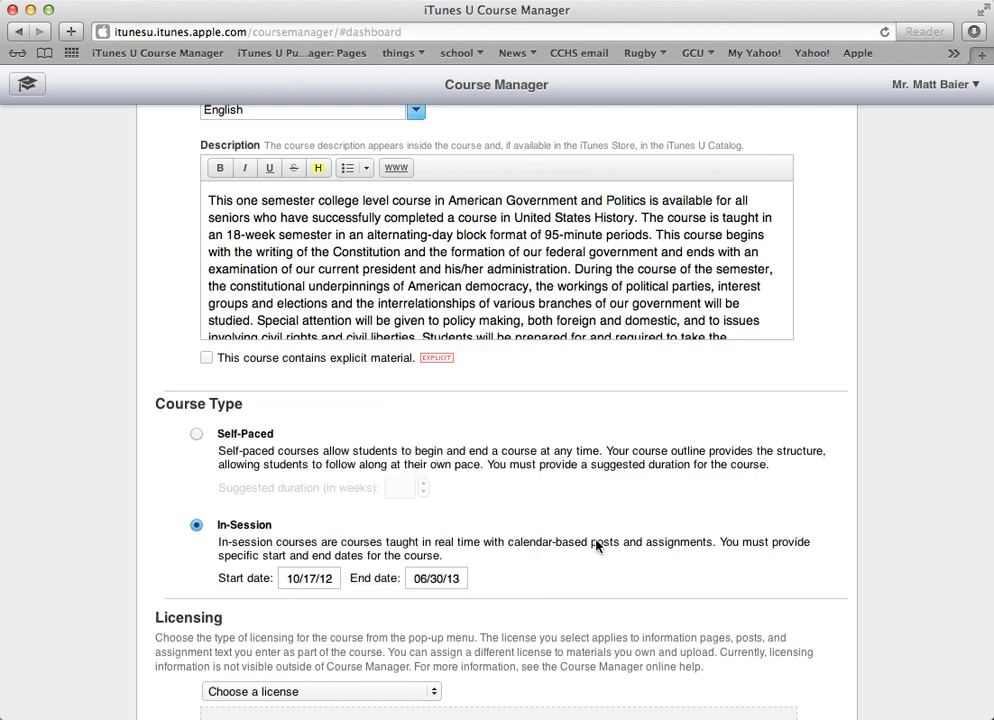
{"action": "scroll", "coordinate": [566, 545], "scroll_direction": "down", "scroll_amount": 5}
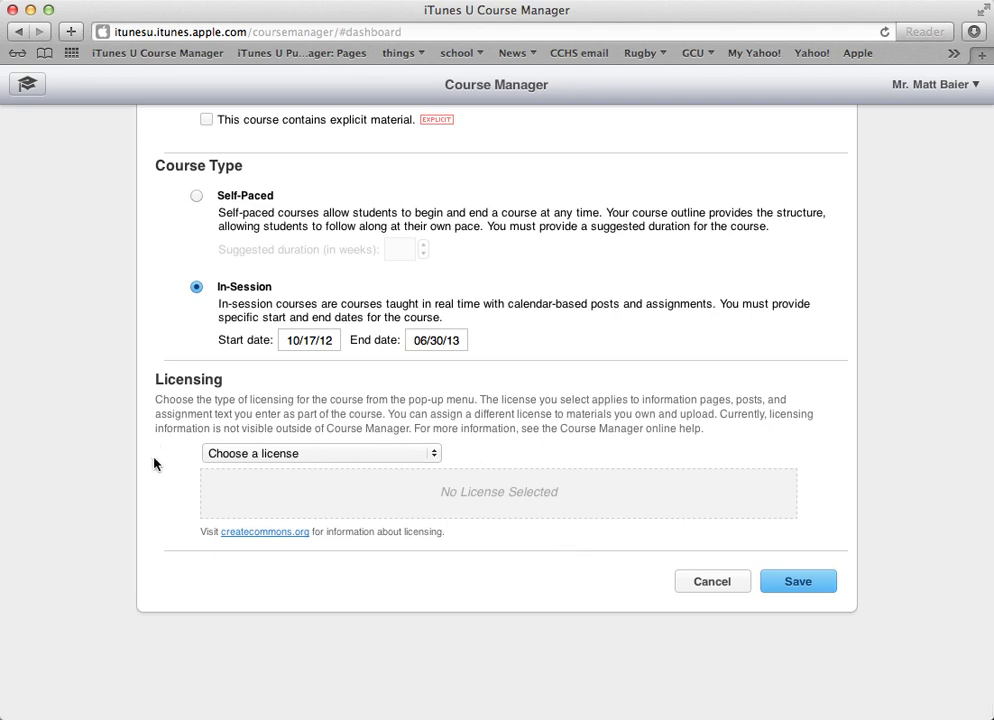
Choose the Creative Commons Attribution-NonCommercial-ShareAlike license
{"action": "left_click", "coordinate": [306, 455]}
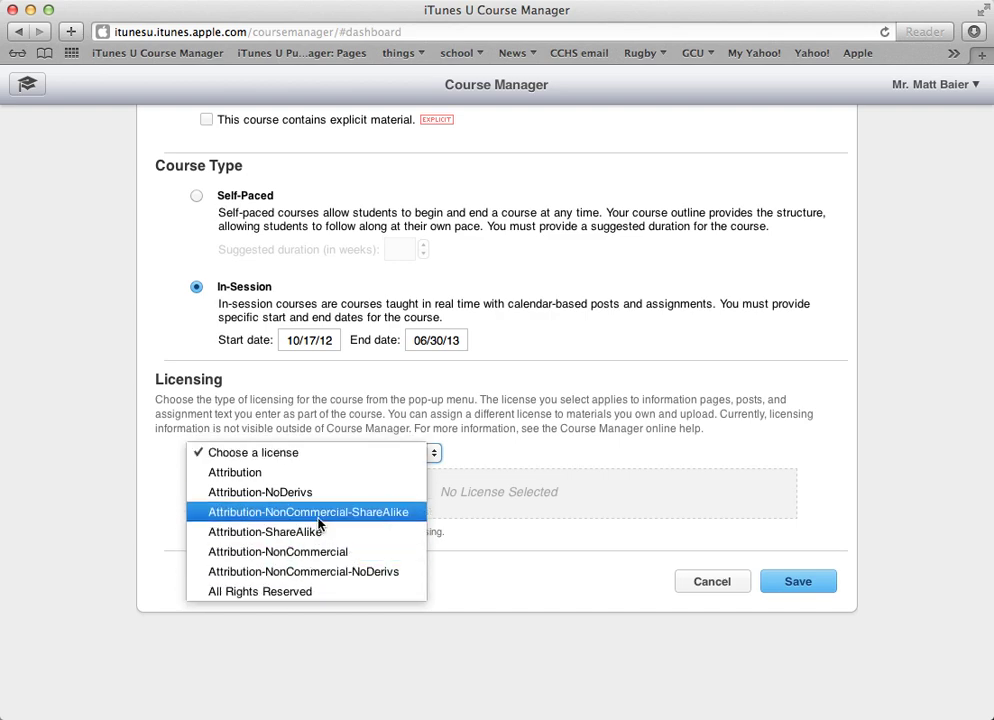
{"action": "left_click", "coordinate": [257, 516]}
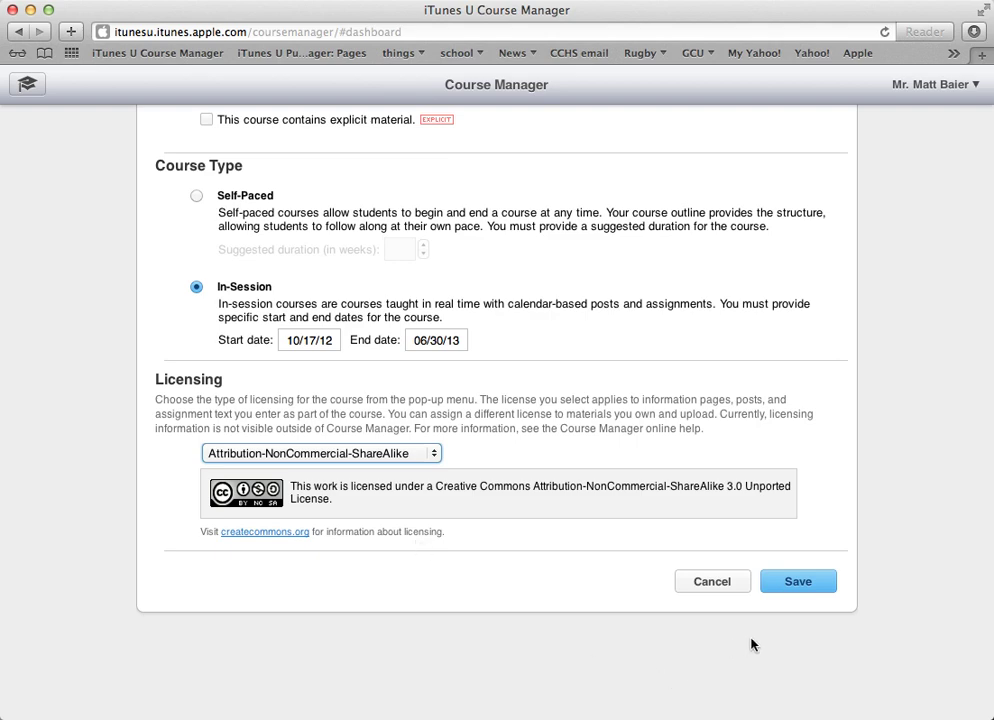
Save the new AP Government and Politics course
{"action": "left_click", "coordinate": [809, 580]}
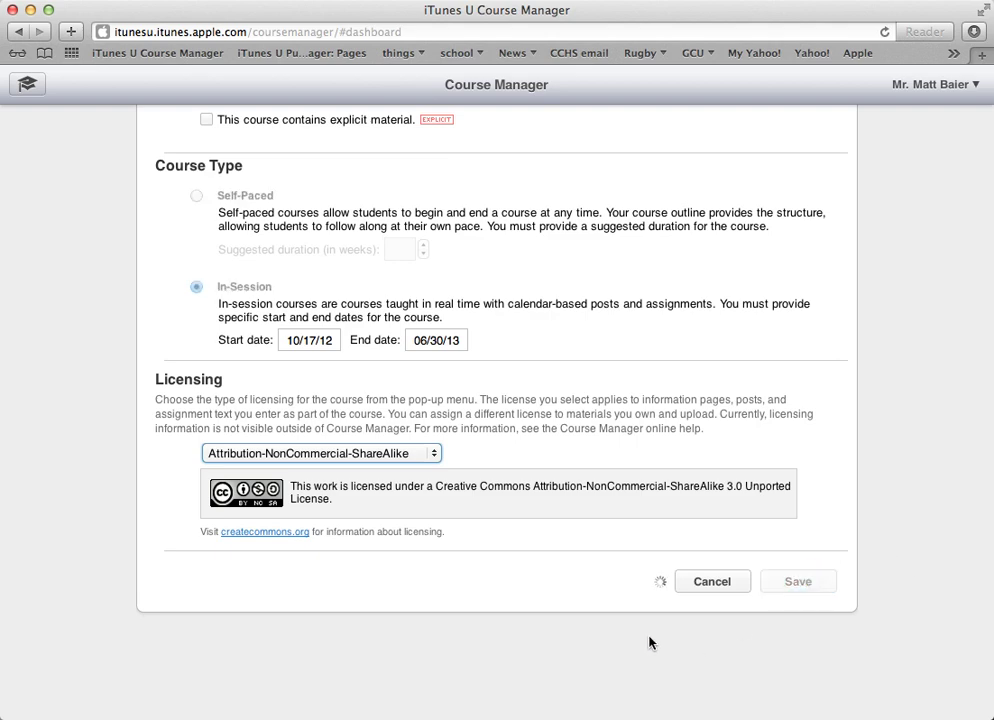